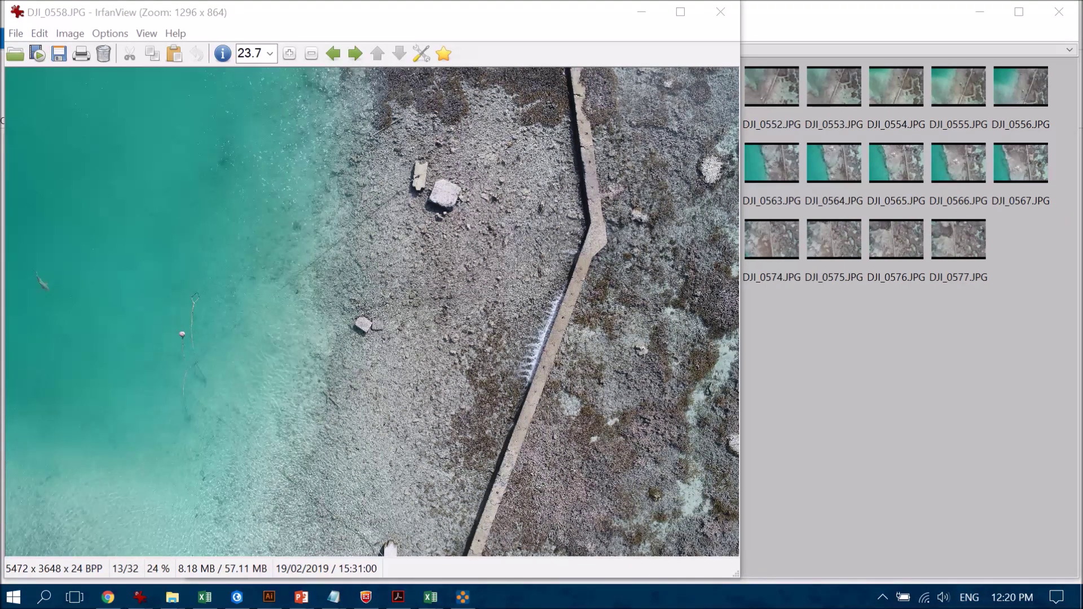
Switch from IrfanView to the HeronIsland project in ArcGIS Pro.
key("alt+Tab")
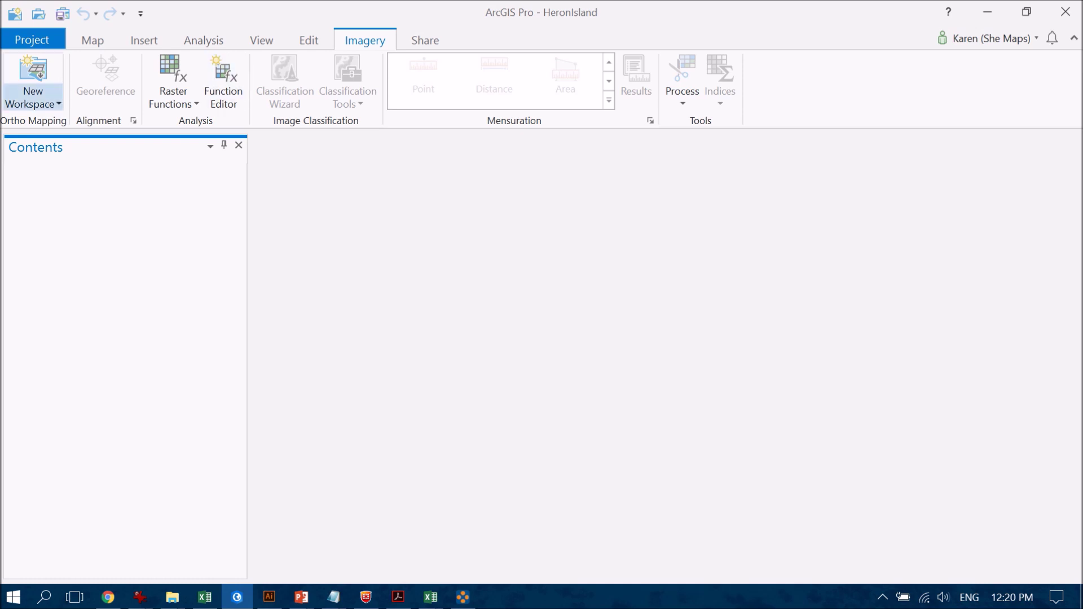
Create a Drone ortho mapping workspace named Heron_Island using the Imagery basemap.
left_click(33, 79)
left_click(56, 131)
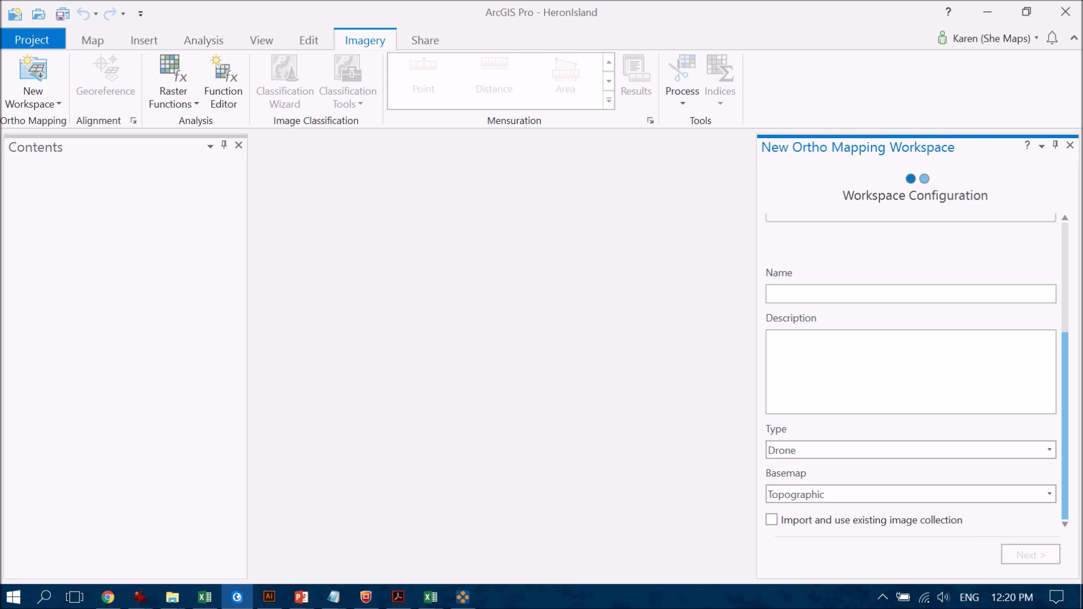
type("HeronI")
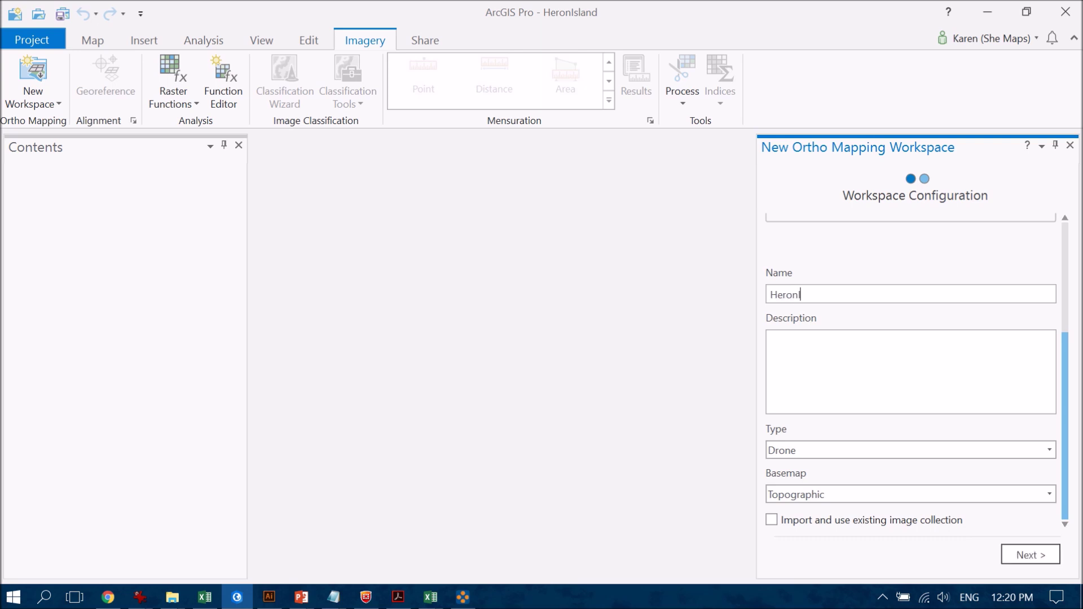
type("sland")
key("Left")
key("Left")
key("Left")
key("Left")
key("Left")
left_click(1049, 494)
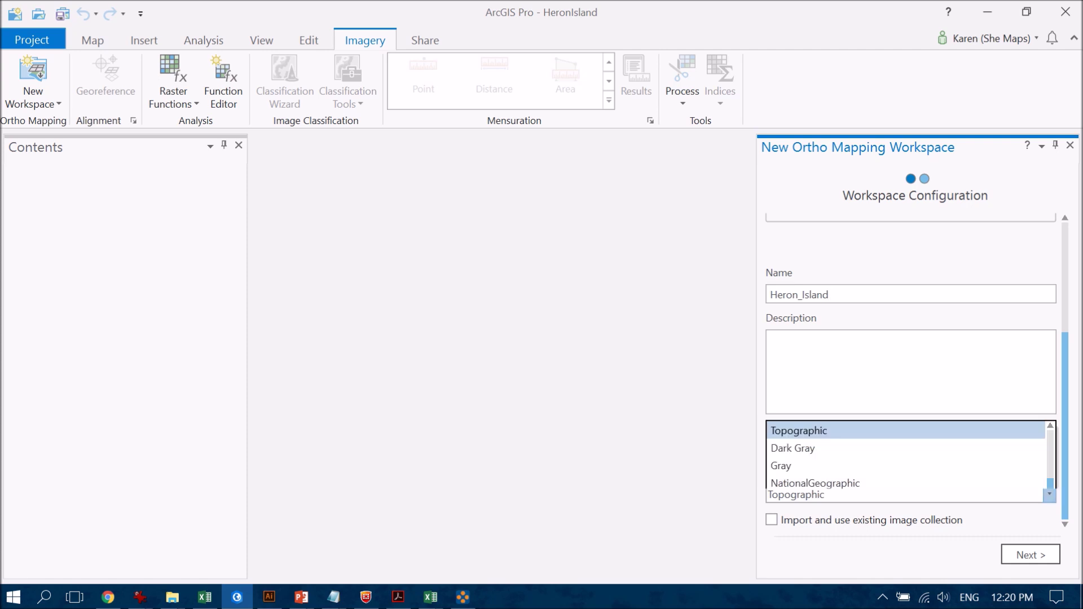
scroll(902, 414, "down", 1)
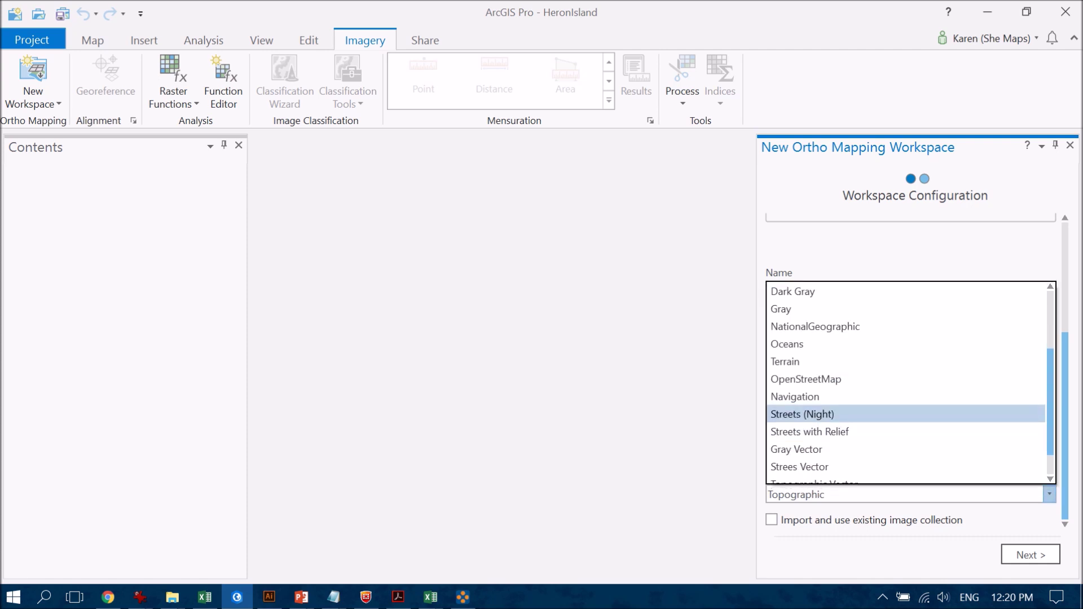
scroll(902, 414, "up", 6)
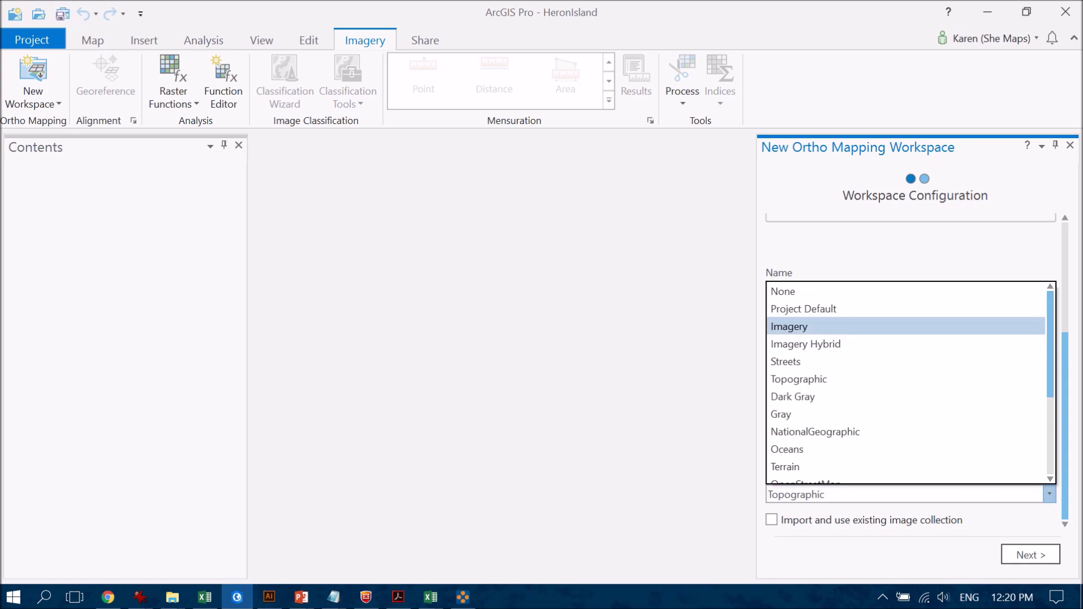
left_click(800, 323)
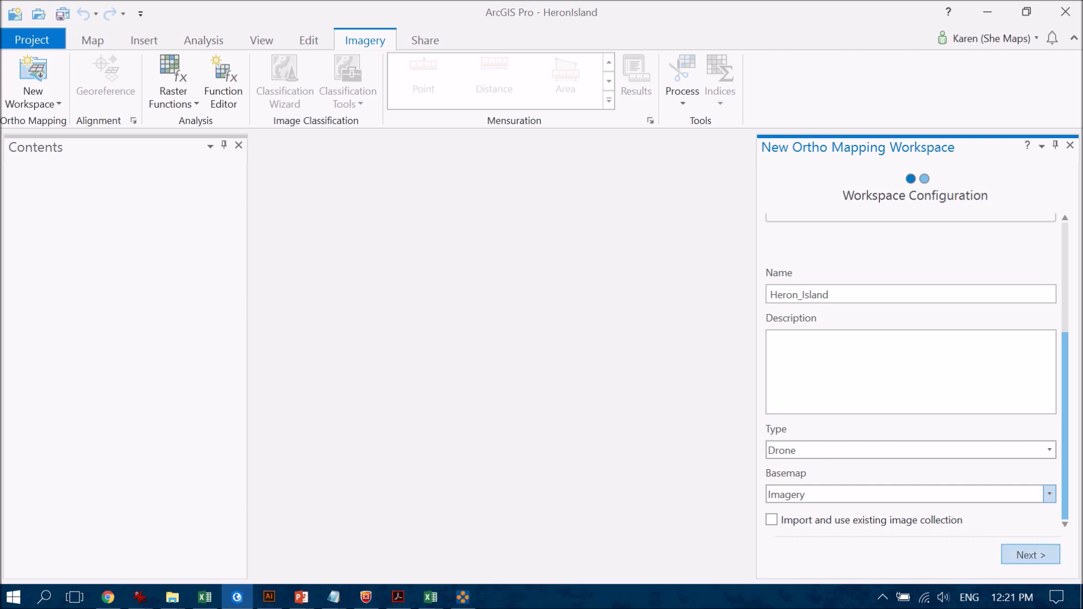
left_click(1030, 555)
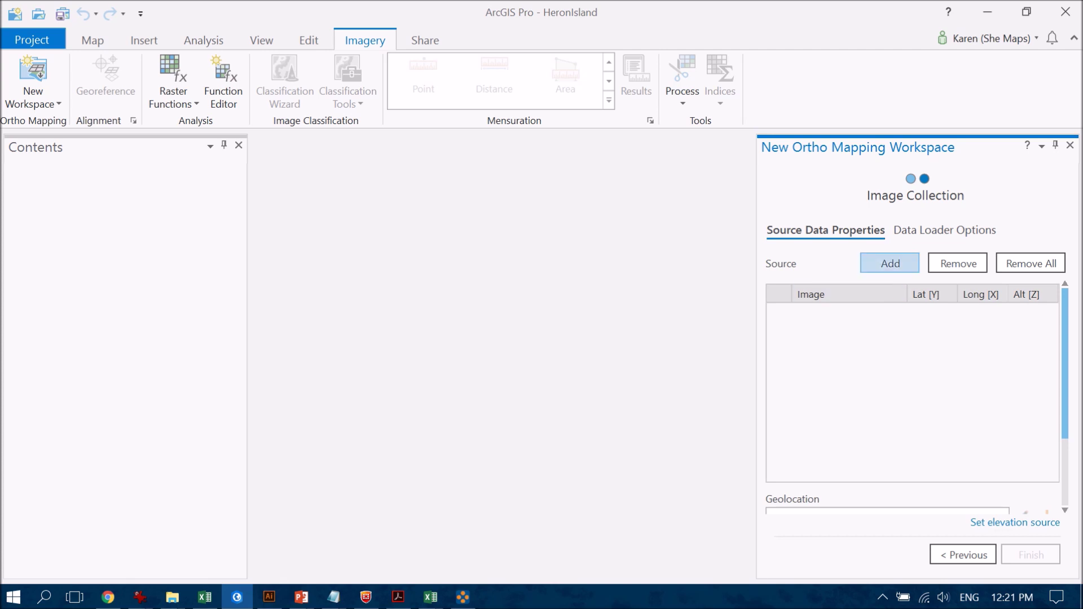
Add the drone images from the demodronedata folder and create the workspace.
left_click(890, 263)
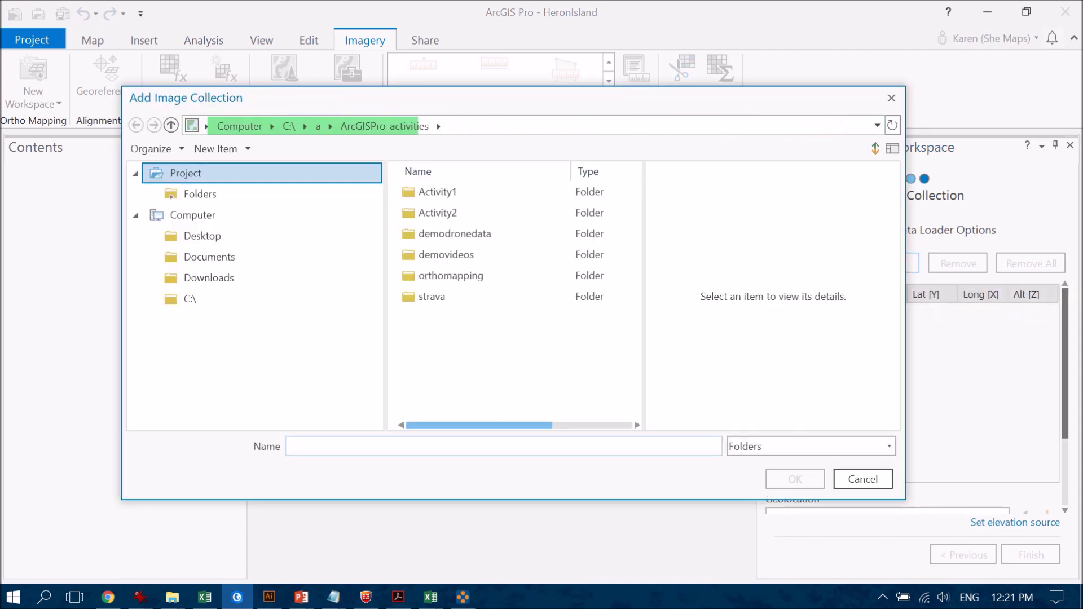
type("C:\\a\\ArcGISPro_activities\\demodronedata")
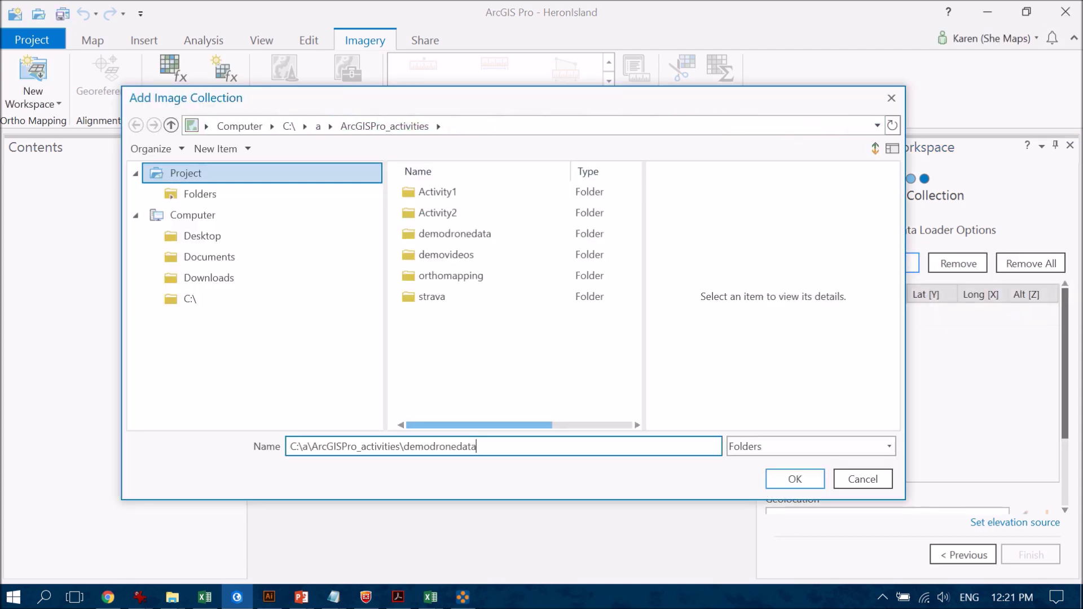
key("Return")
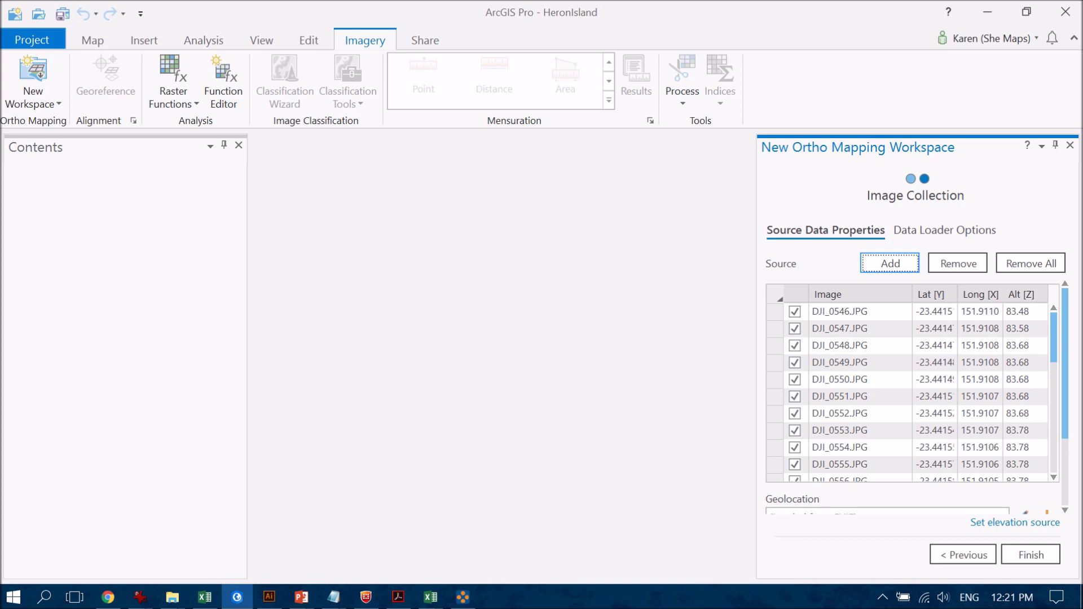
scroll(914, 395, "down", 3)
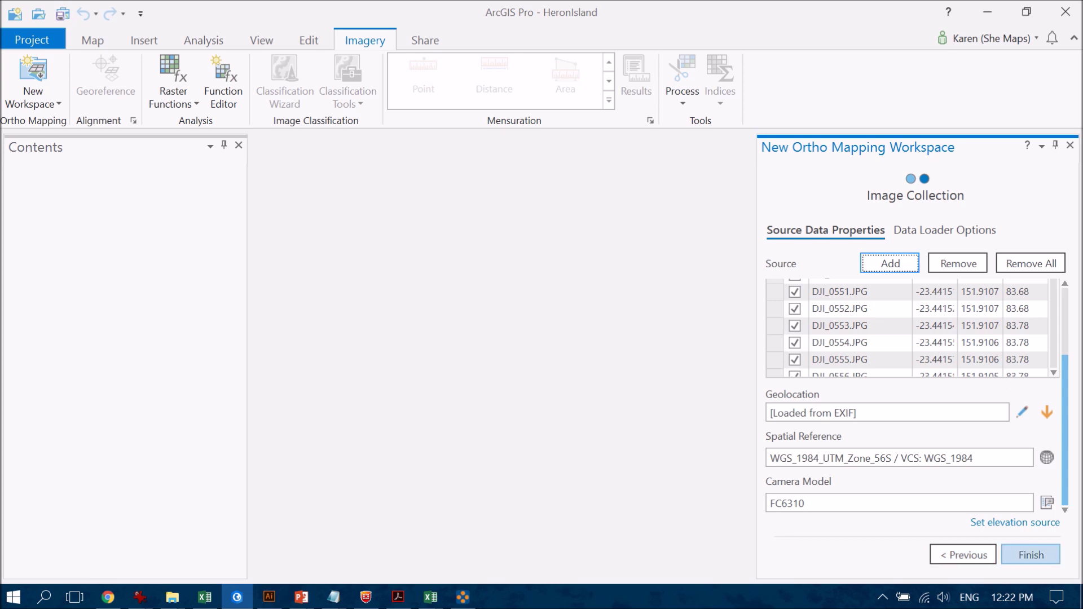
left_click(1030, 555)
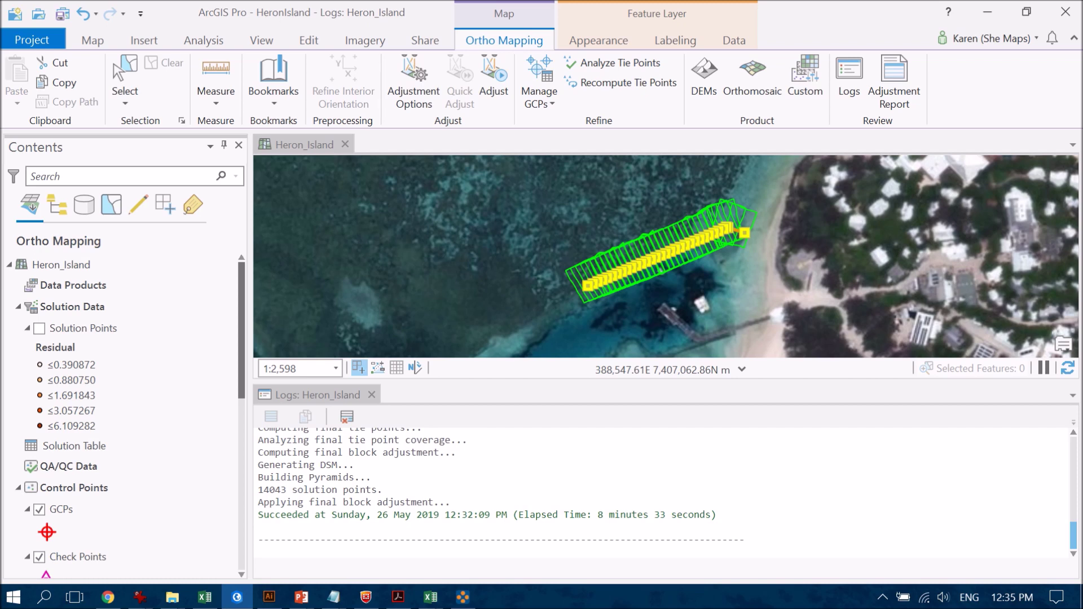
Briefly display the Solution Points residuals on the map, then hide them again.
left_click(74, 488)
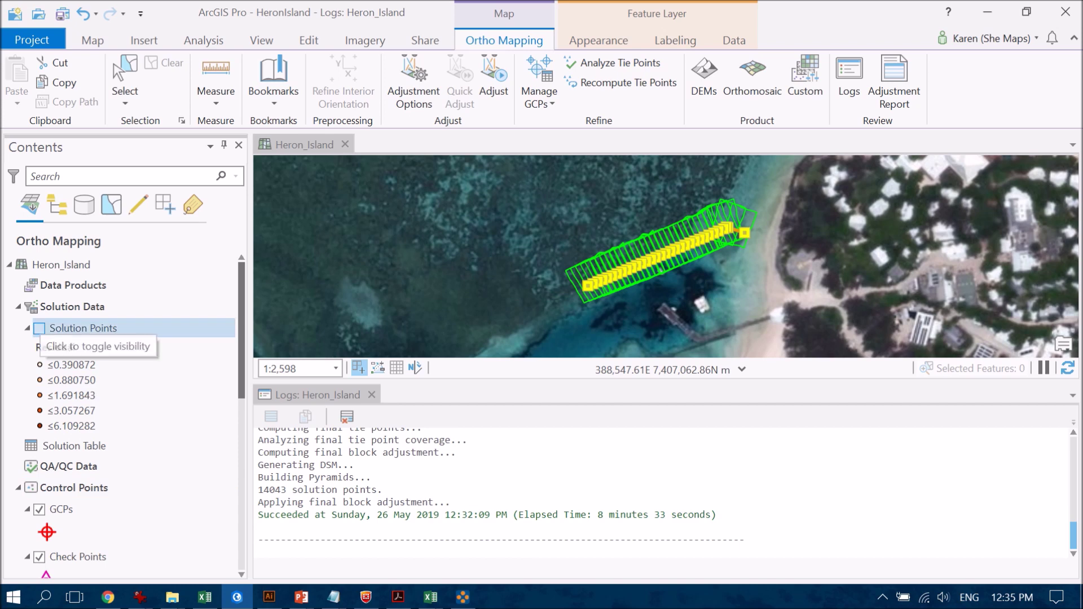
left_click(40, 327)
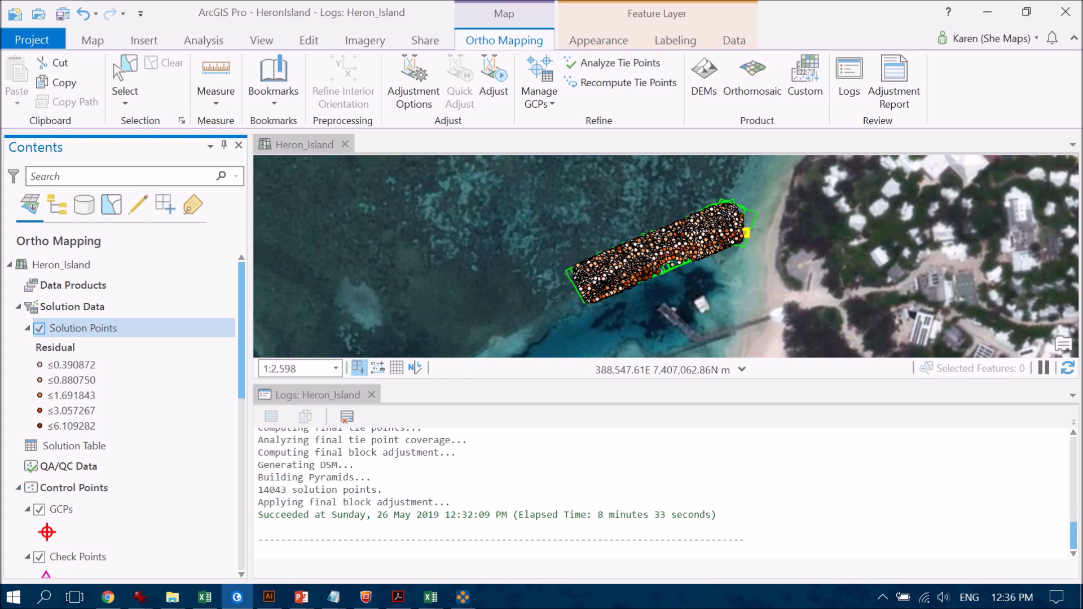
left_click(38, 327)
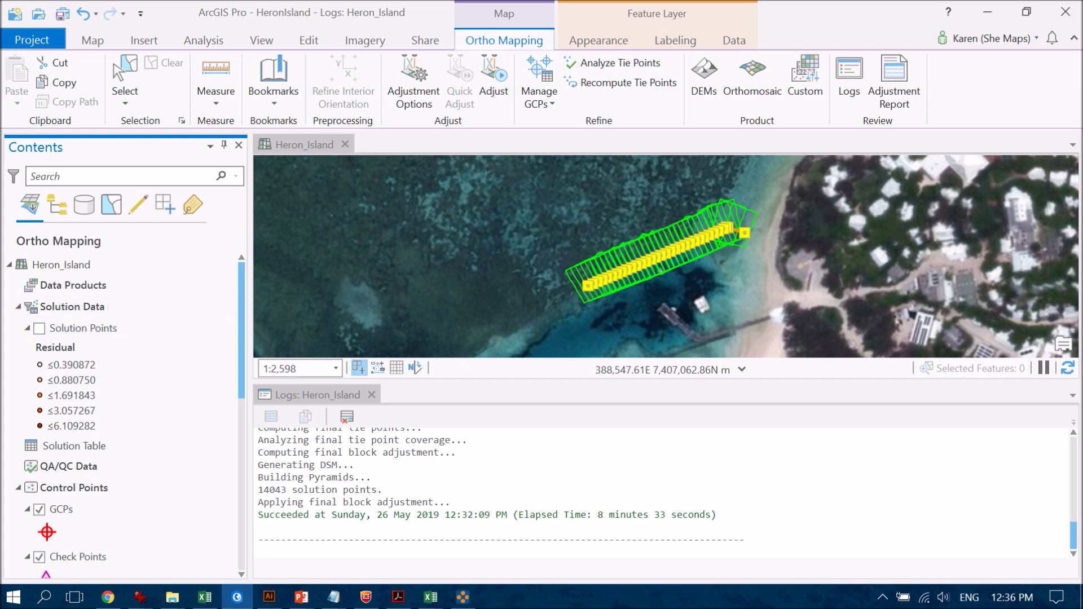
Turn on the Tie Points layer over the drone footprints.
scroll(124, 452, "down", 2)
left_click(71, 574)
scroll(124, 451, "down", 3)
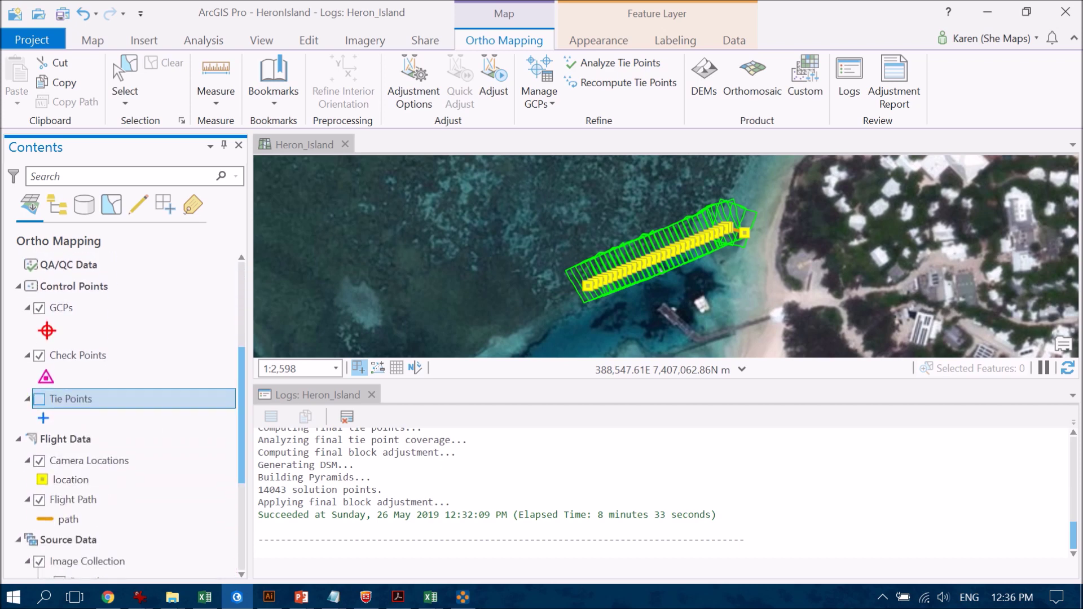
left_click(39, 398)
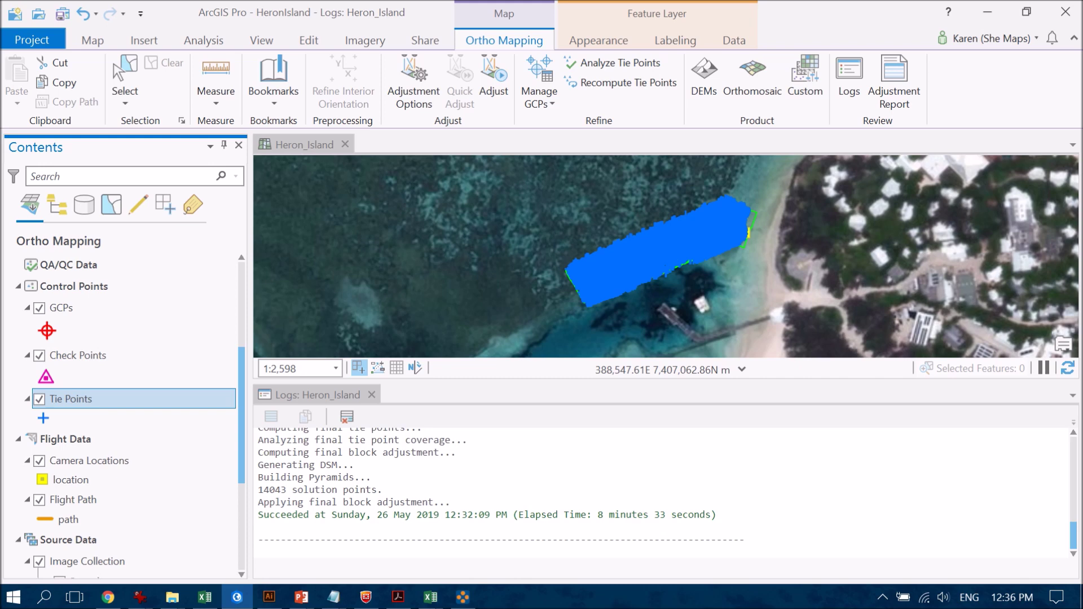
Load all 53207 records in the Tie Points attribute table, close it, and start the Orthomosaic wizard.
right_click(78, 399)
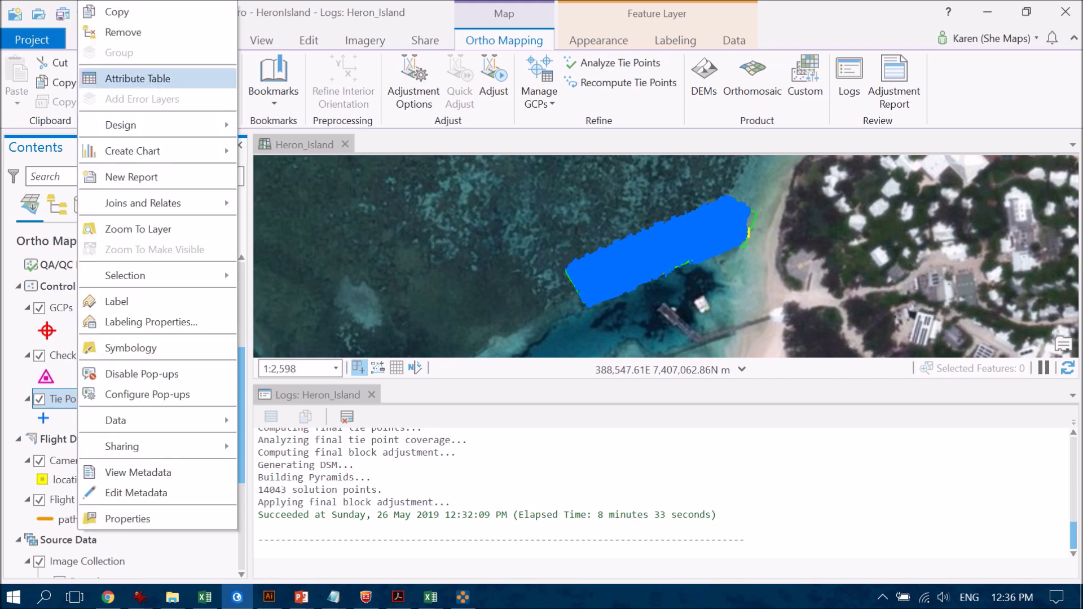
left_click(141, 78)
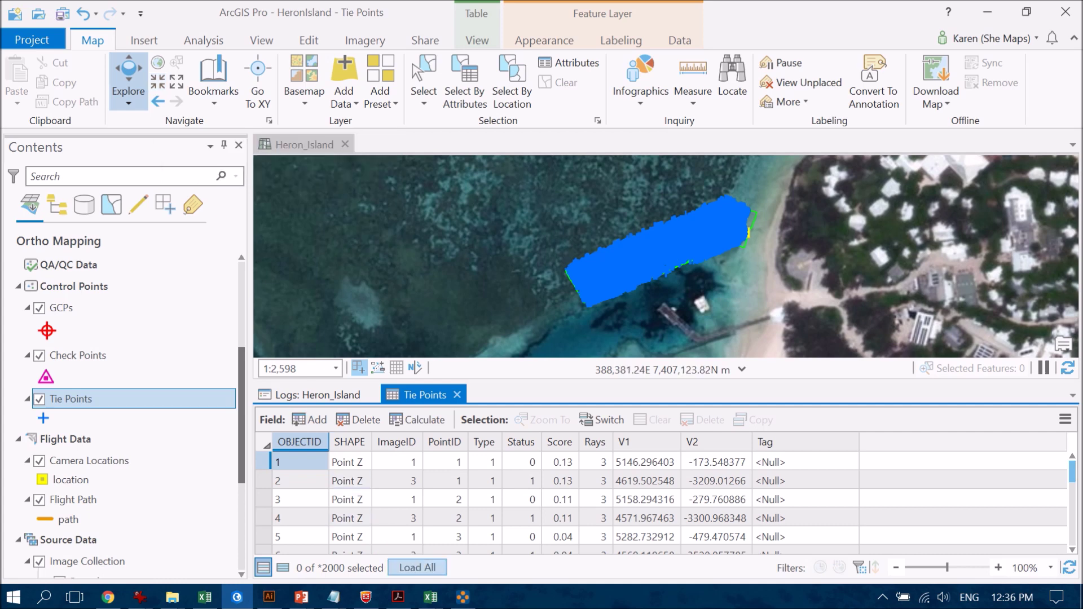
left_click(418, 567)
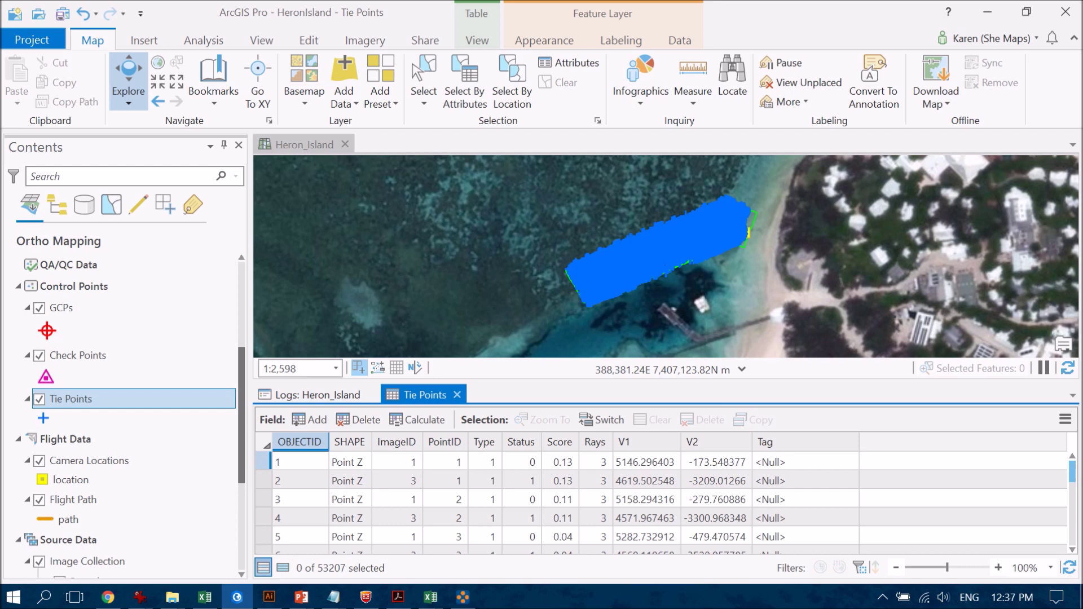
left_click(305, 144)
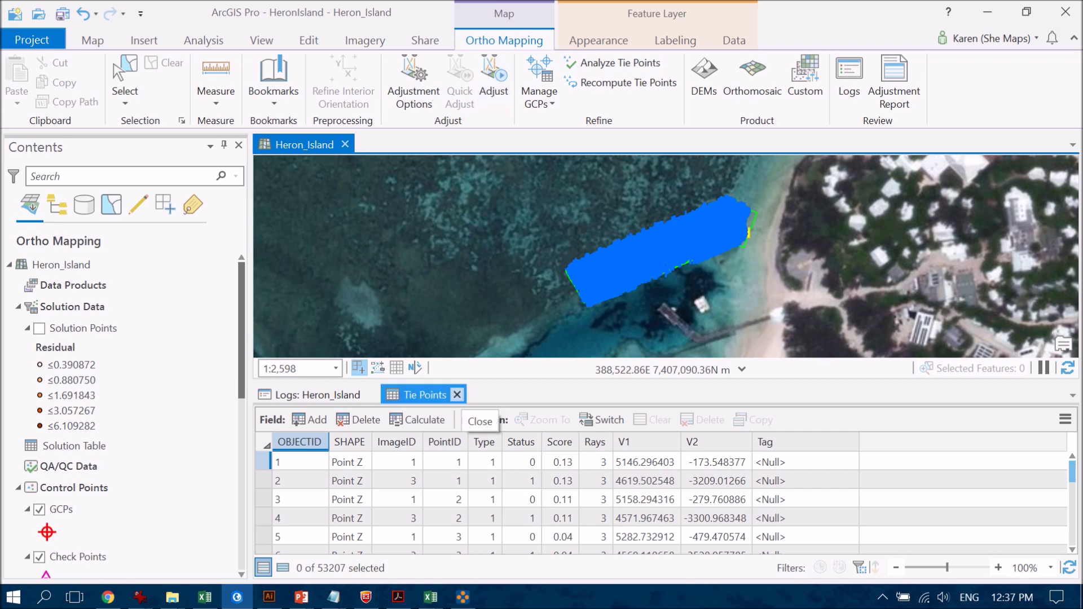
left_click(456, 394)
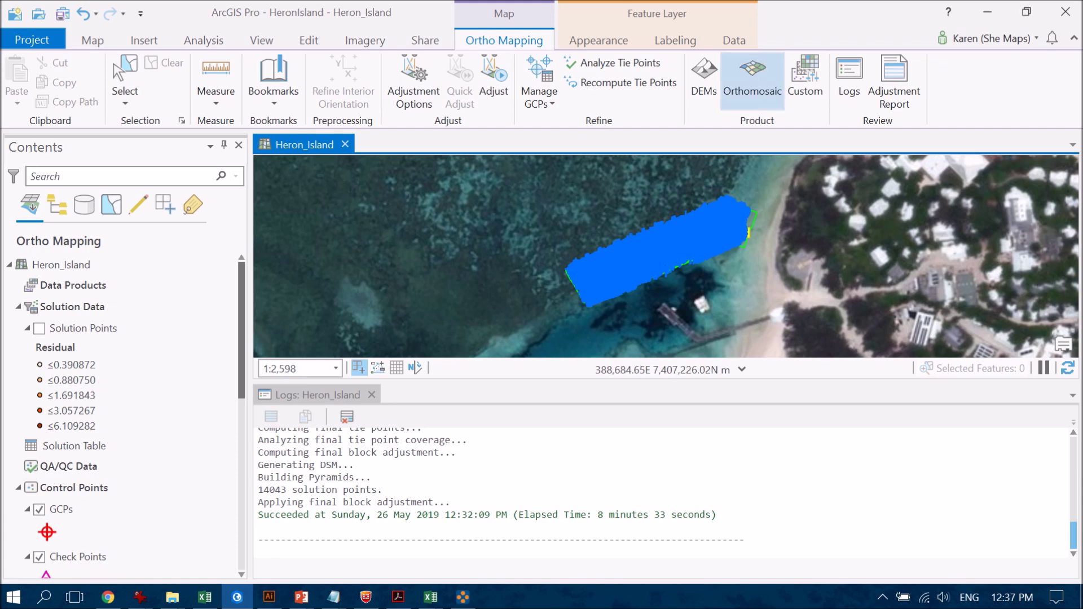
left_click(752, 76)
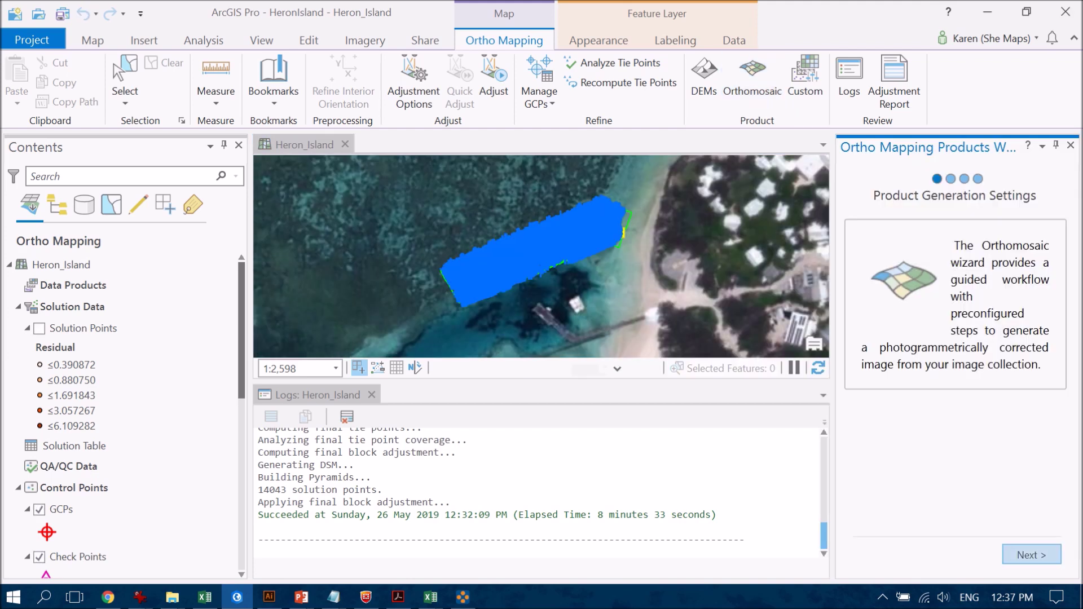
Generate the orthomosaic in TIFF format with default colour balance and seamline settings.
left_click(1031, 554)
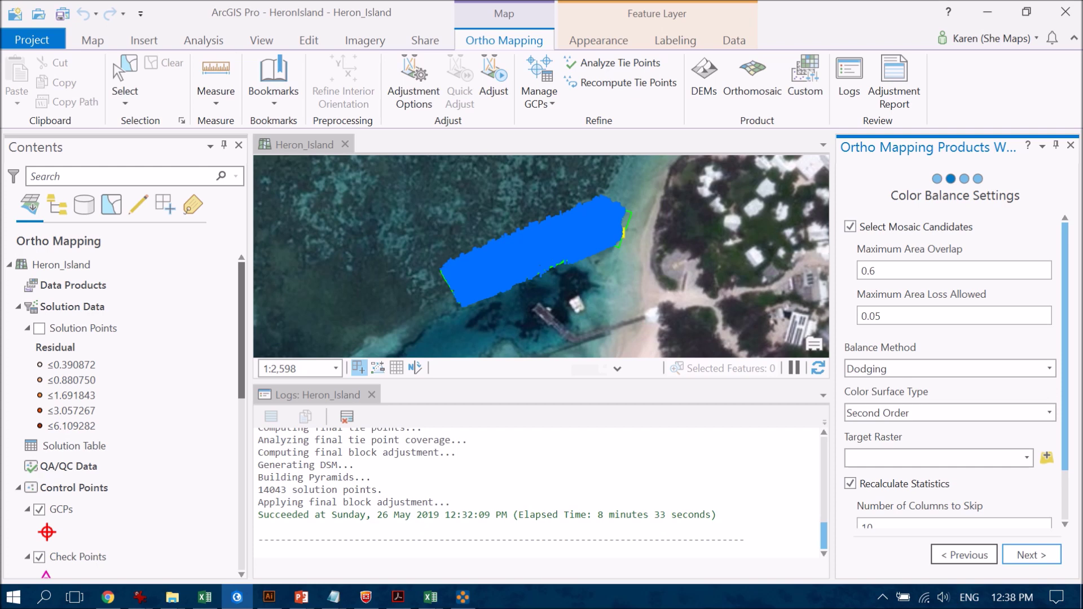
scroll(953, 372, "down", 3)
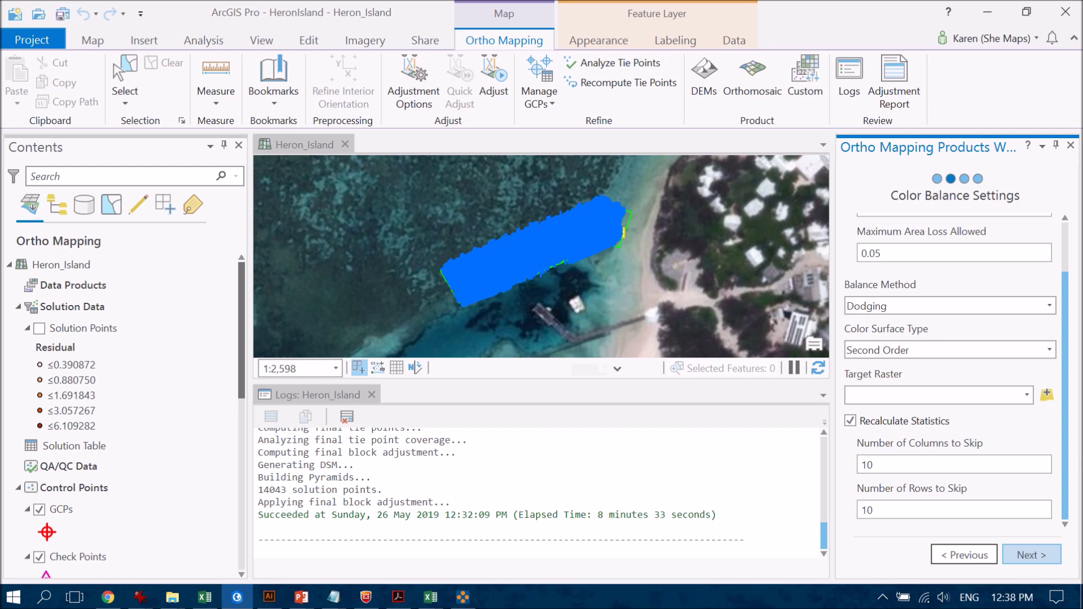
left_click(1031, 555)
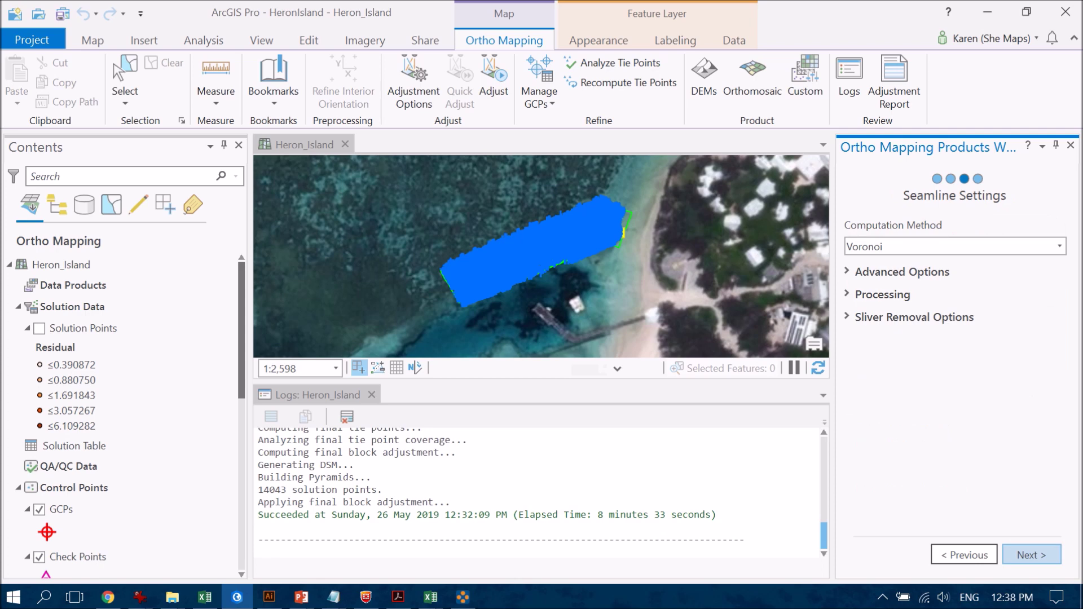
left_click(1031, 555)
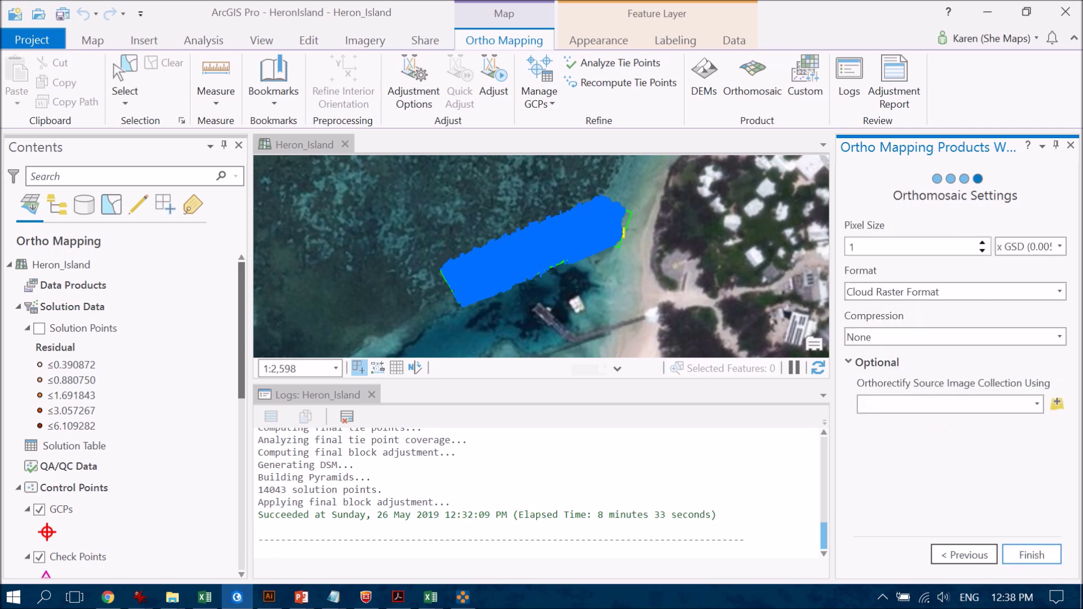
left_click(1059, 291)
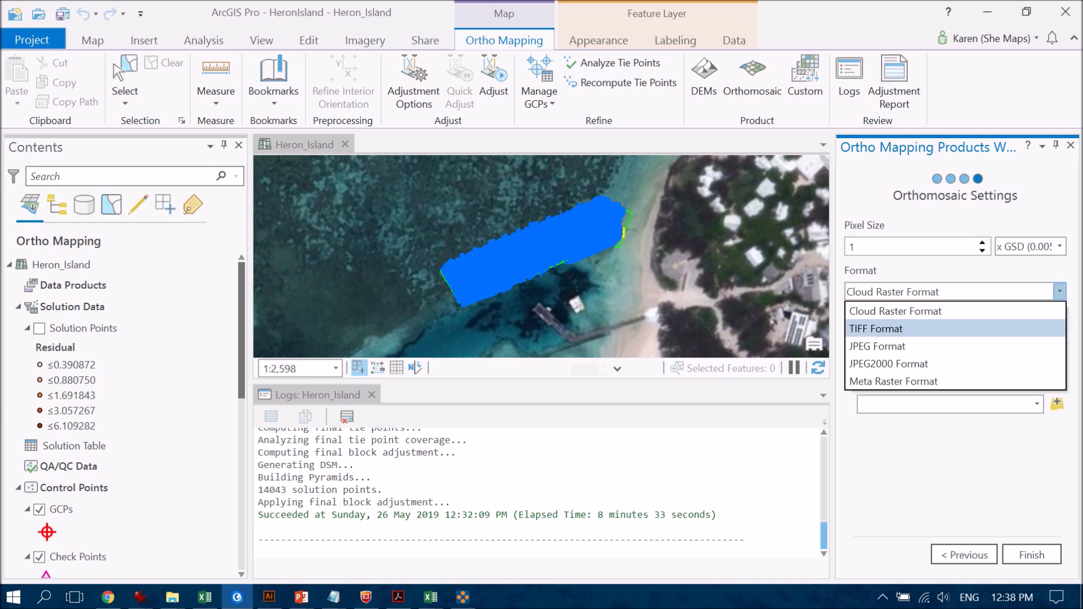
left_click(903, 328)
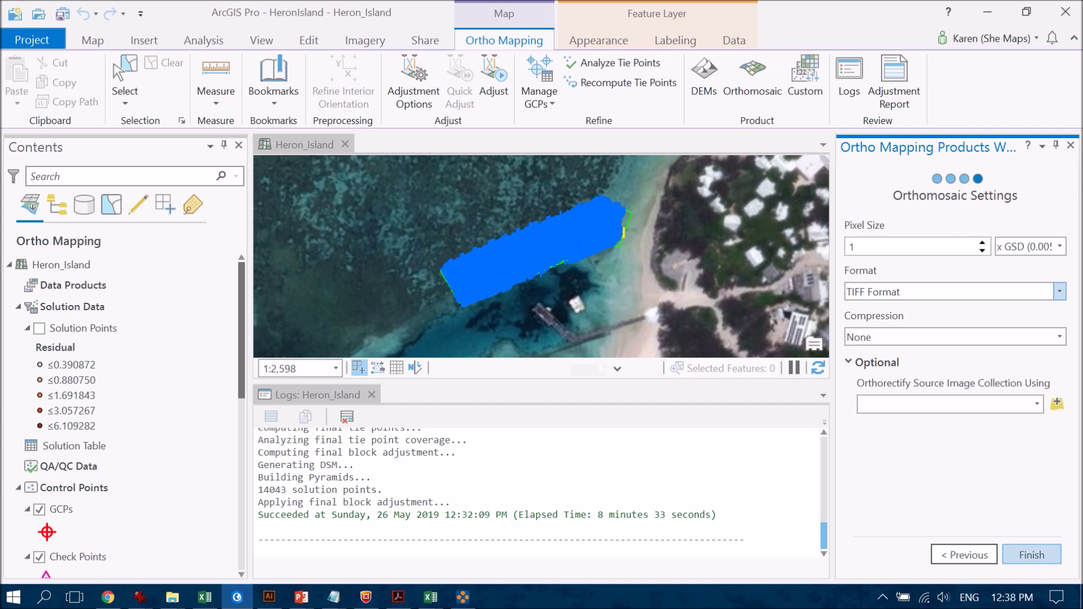
left_click(1031, 554)
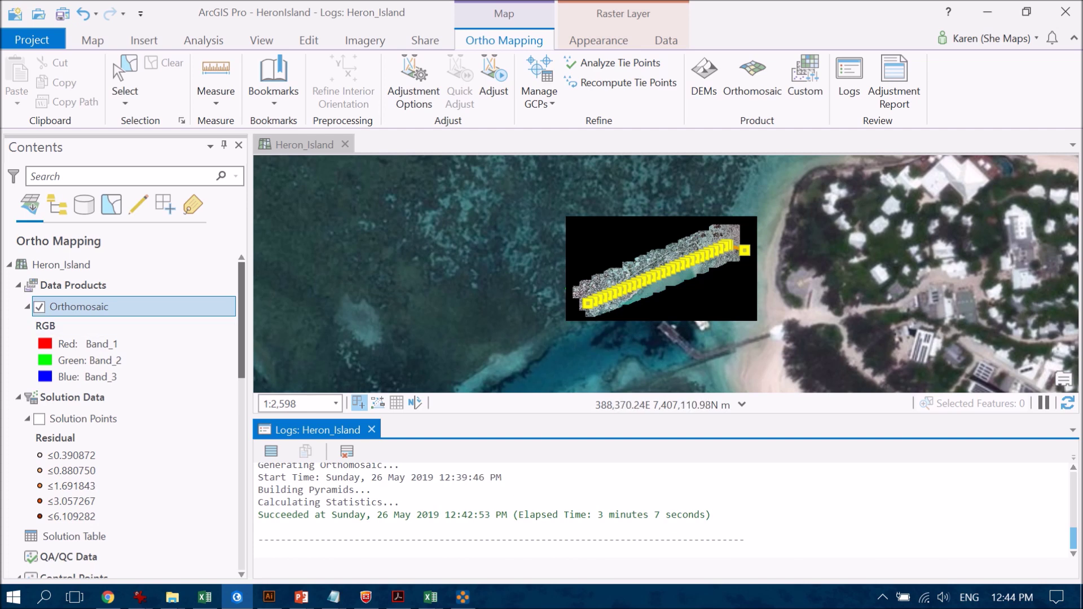
Mask the Orthomosaic's background value 0 in its Symbology settings.
right_click(151, 306)
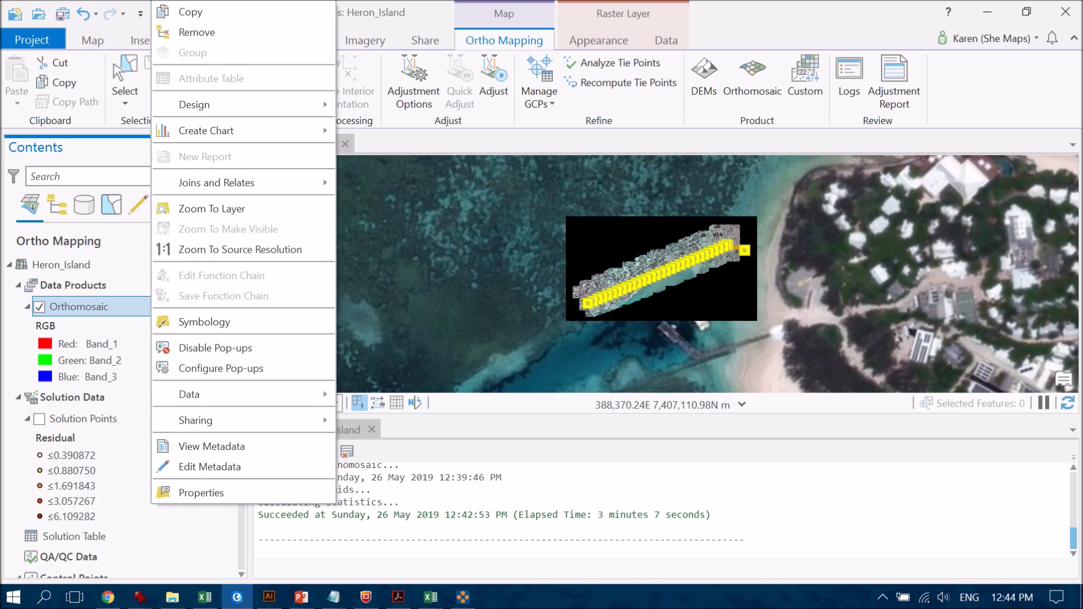
left_click(205, 321)
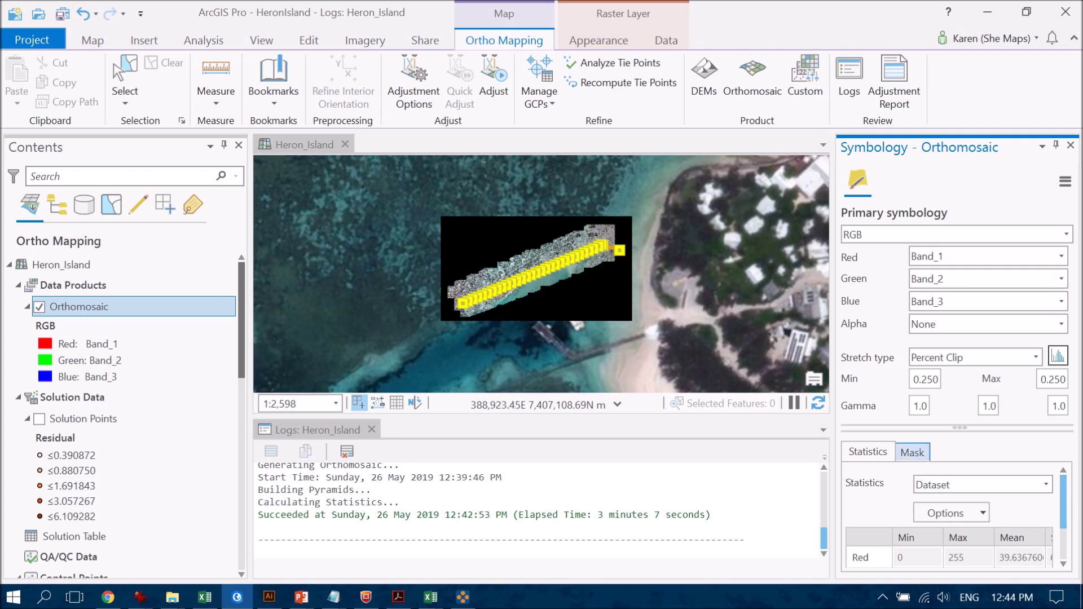
left_click(912, 452)
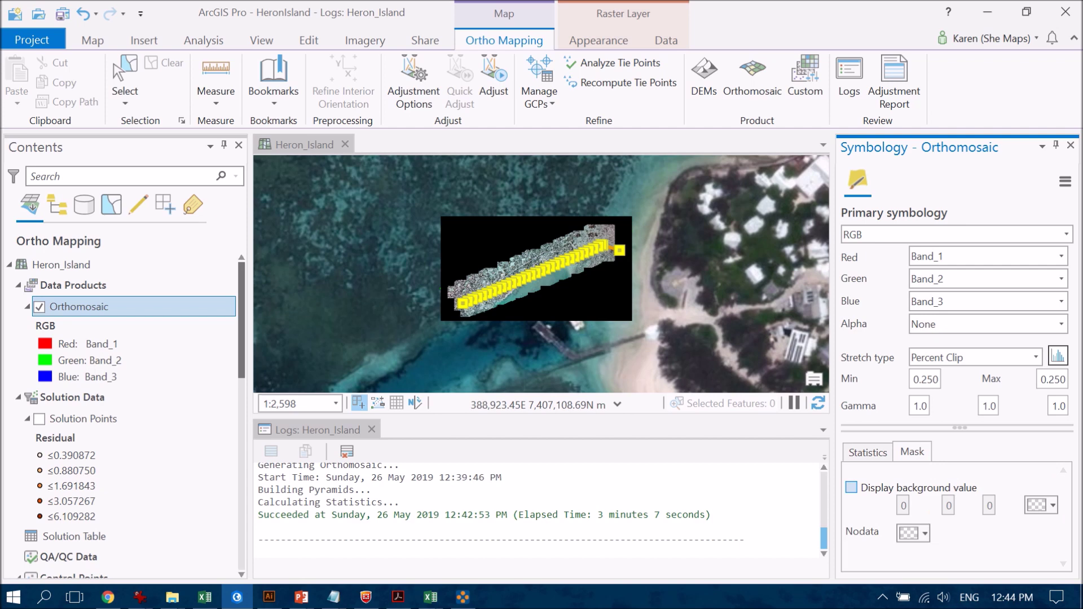
left_click(851, 487)
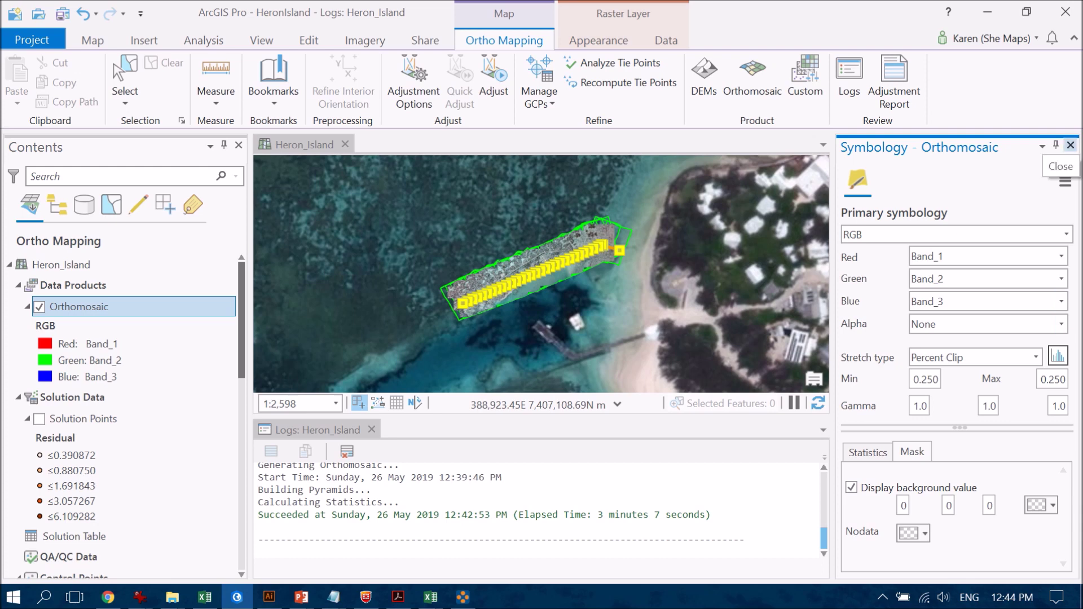
left_click(1069, 145)
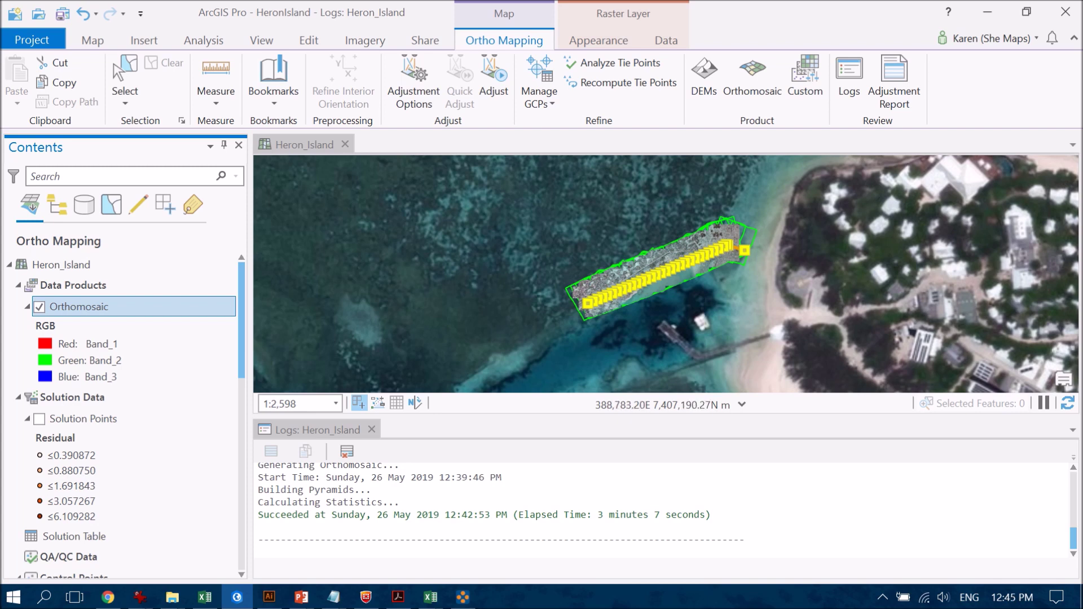
Hide the GCPs, Check Points, Camera Locations and Flight Path layers.
scroll(758, 283, "up", 2)
scroll(756, 285, "up", 2)
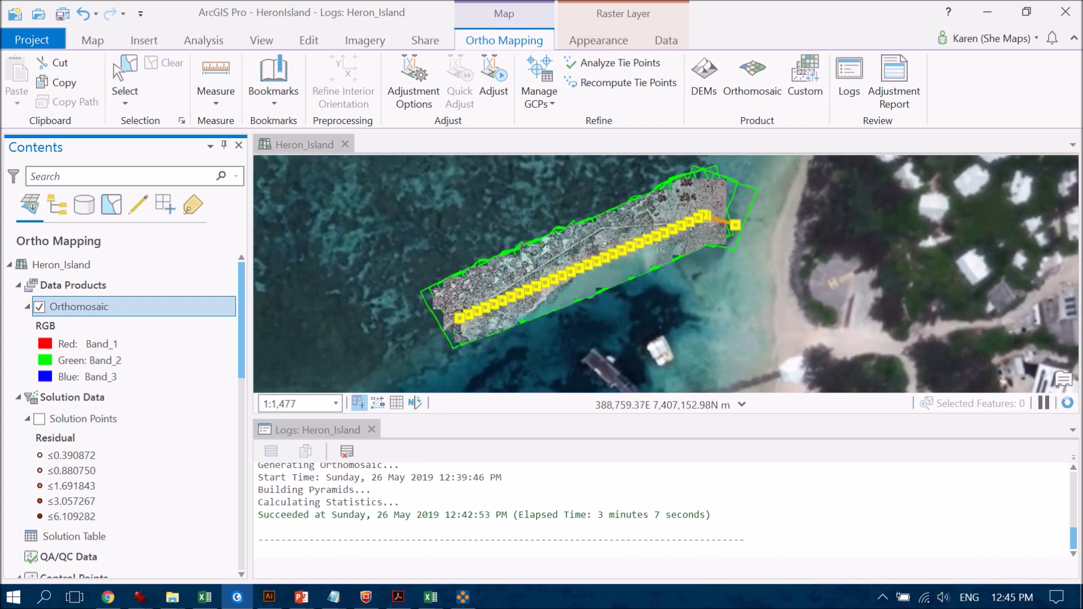
scroll(634, 306, "up", 2)
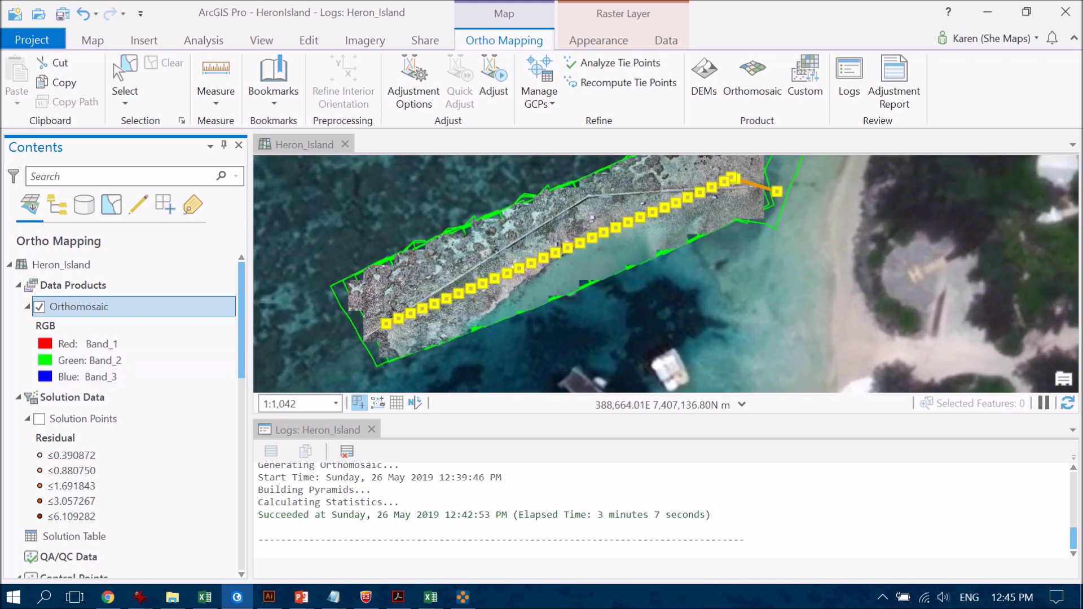
scroll(124, 418, "down", 6)
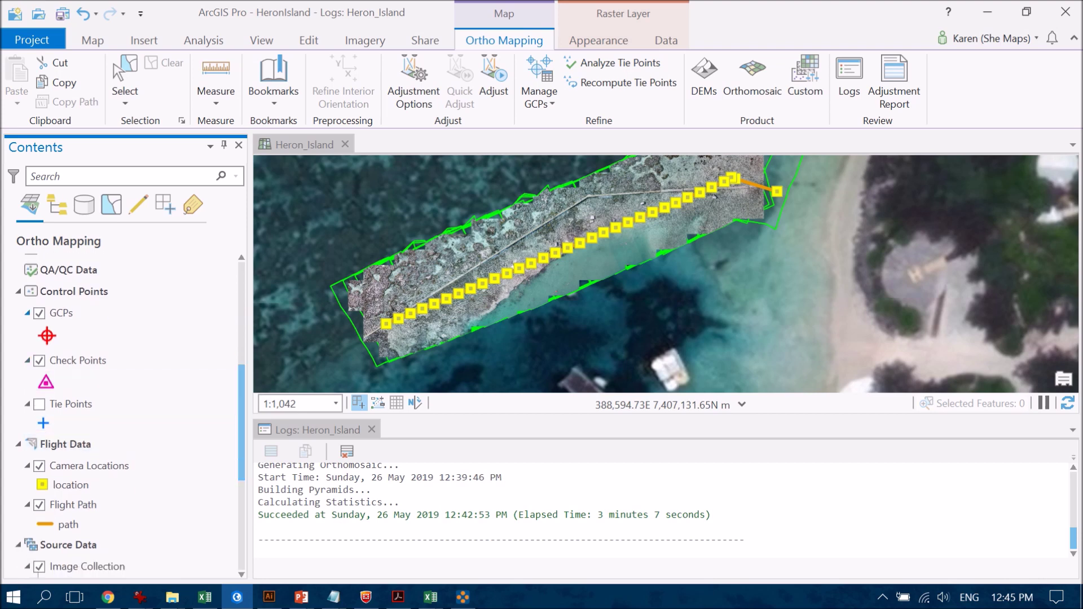
left_click(39, 312)
left_click(39, 360)
left_click(39, 465)
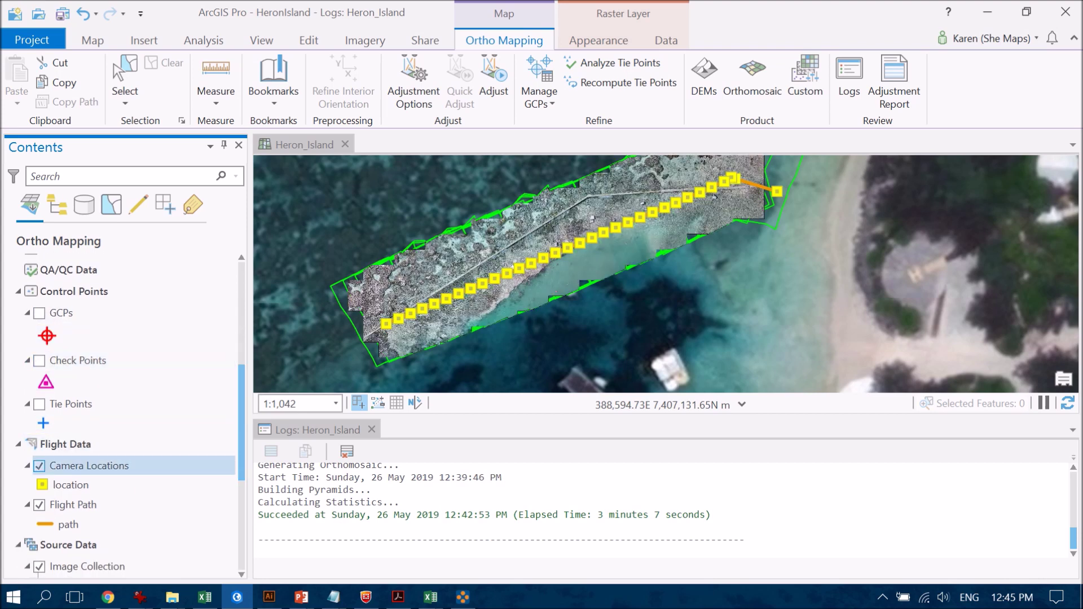
left_click(39, 505)
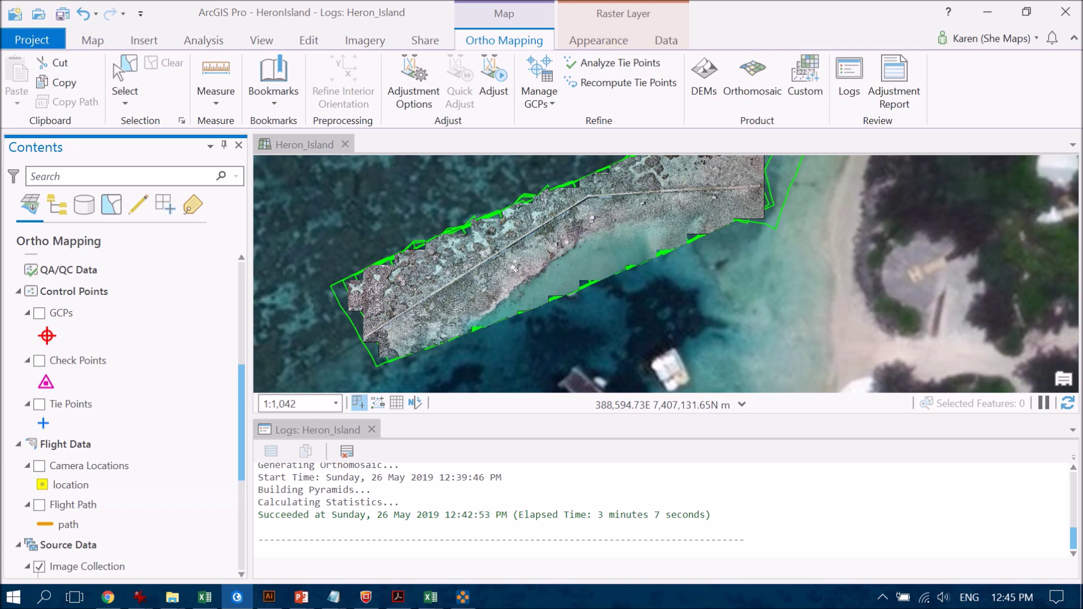
Zoom in and centre the jetty strip of the orthomosaic.
scroll(596, 213, "up", 2)
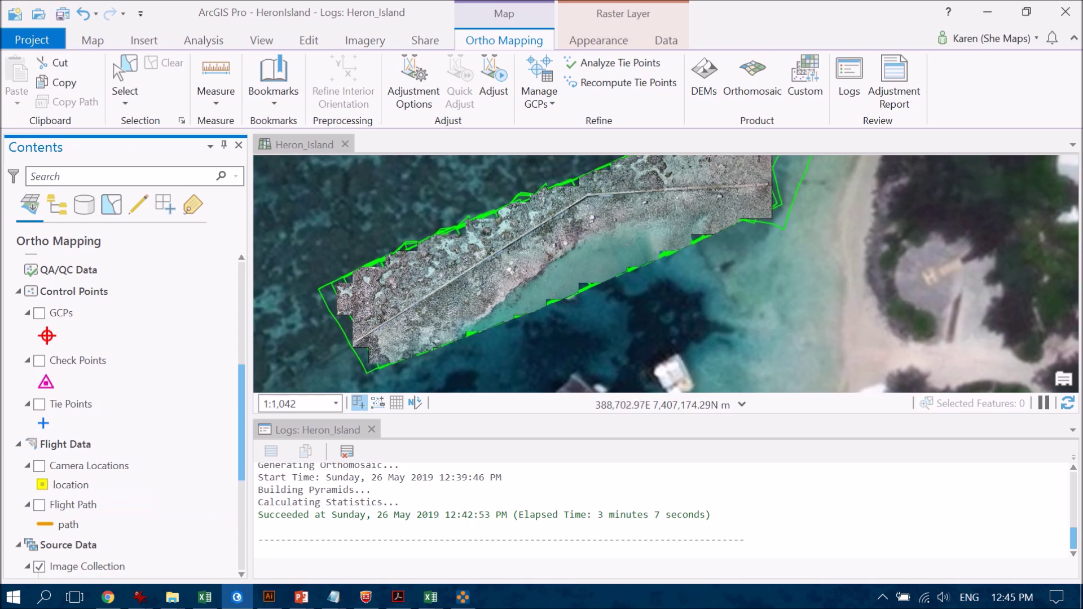
left_click_drag(564, 237, 674, 279)
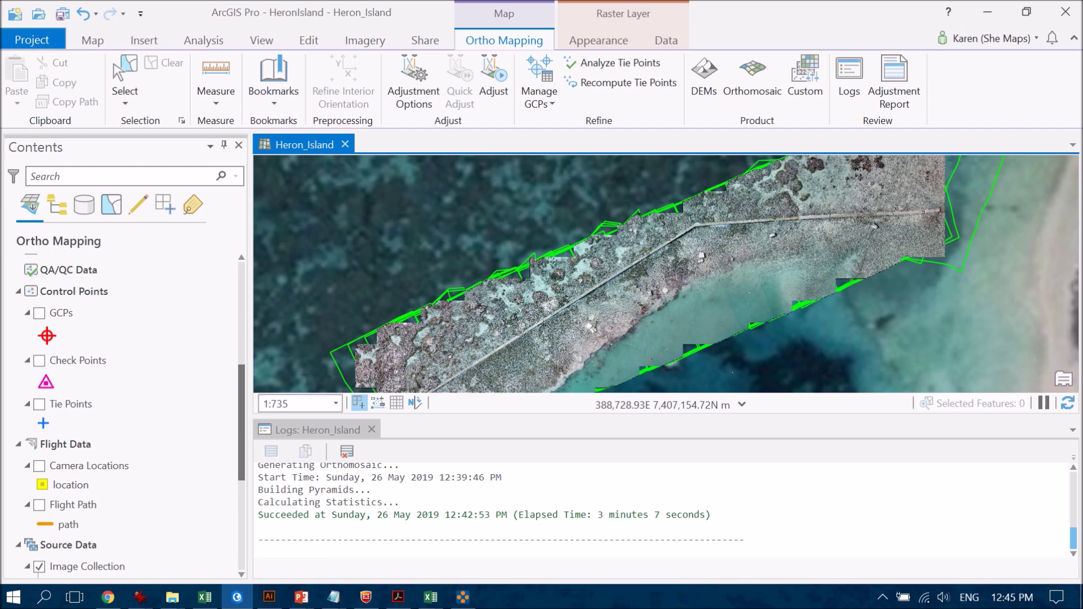
scroll(733, 248, "up", 2)
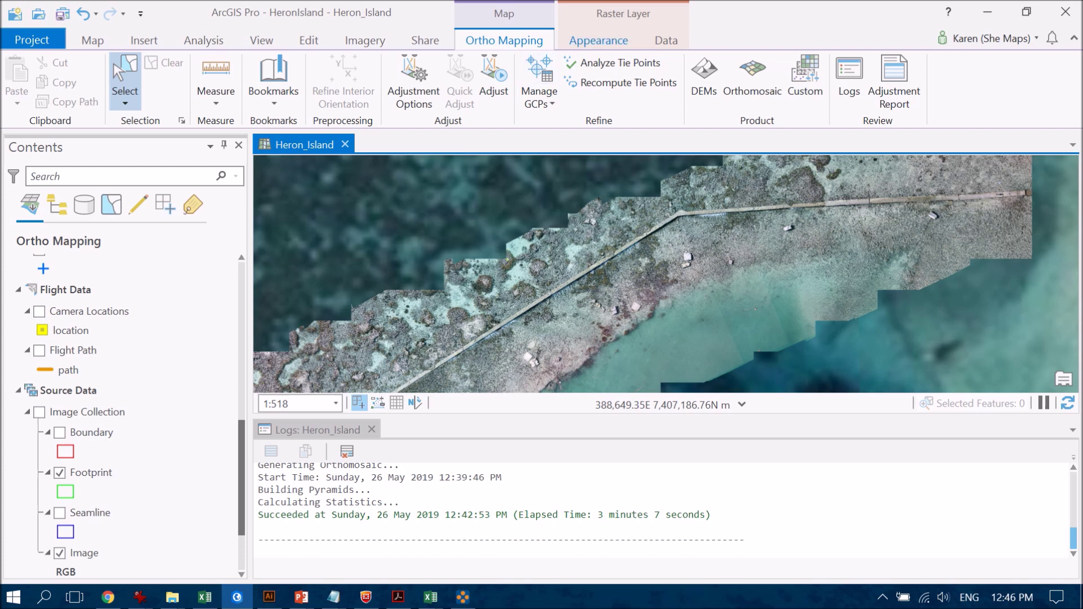
left_click(598, 40)
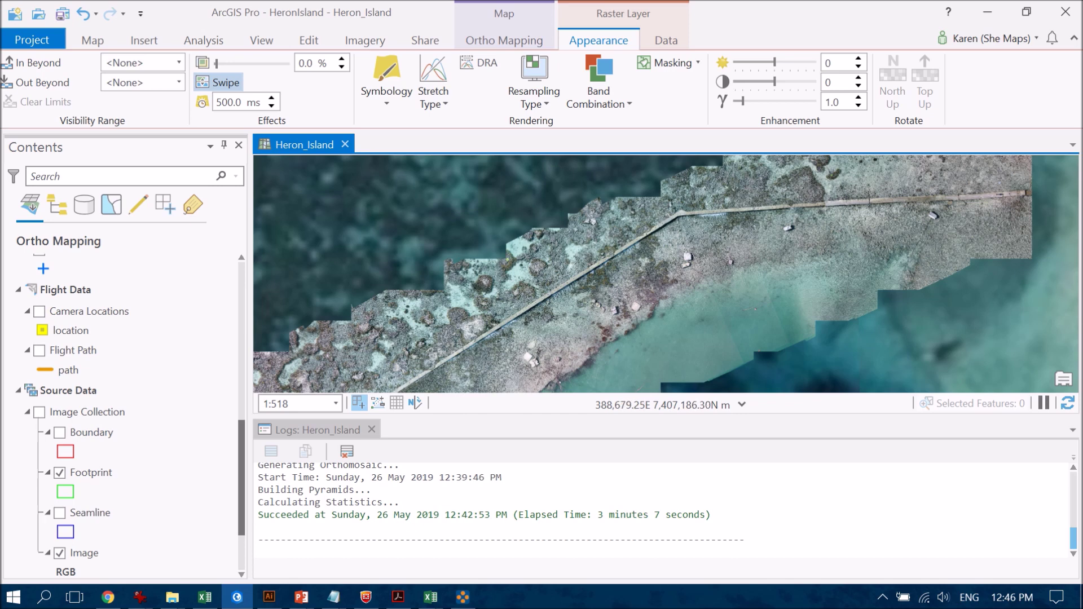
Swipe the orthomosaic back to compare it against the Imagery basemap.
left_click_drag(564, 158, 658, 155)
mouse_move(677, 157)
left_mouse_down()
mouse_move(677, 350)
mouse_move(681, 155)
left_mouse_up()
left_click(504, 40)
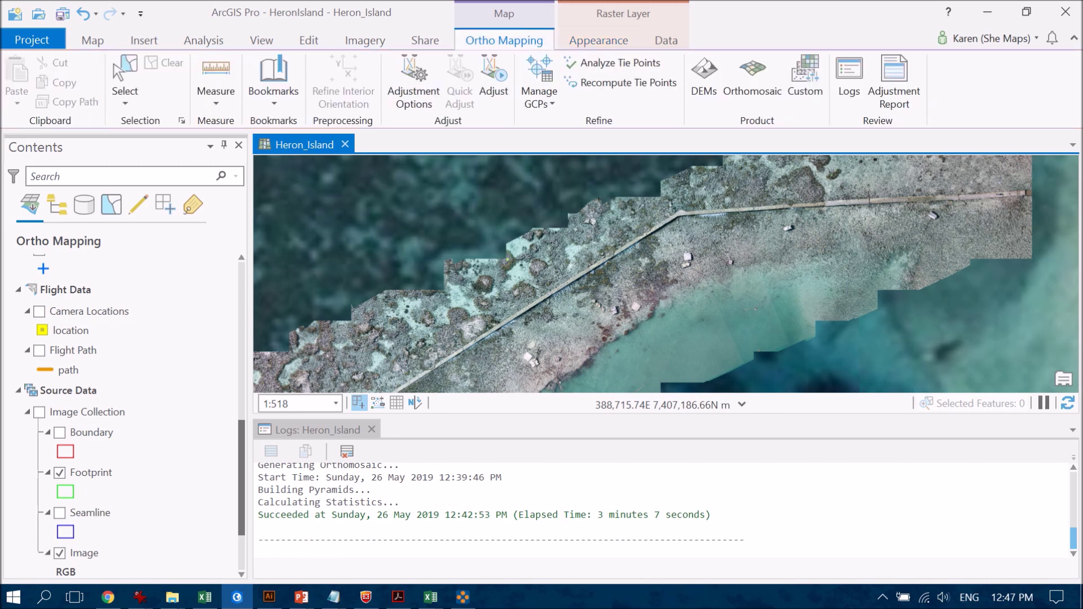